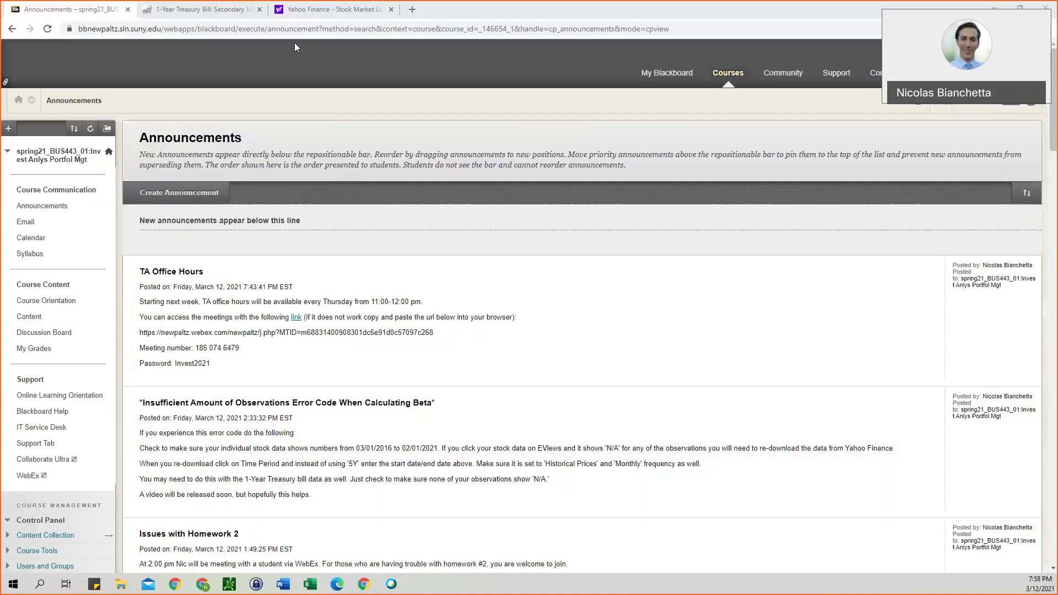
Switch to the FRED 1-Year Treasury Bill chart and select its start-date field
click(230, 18)
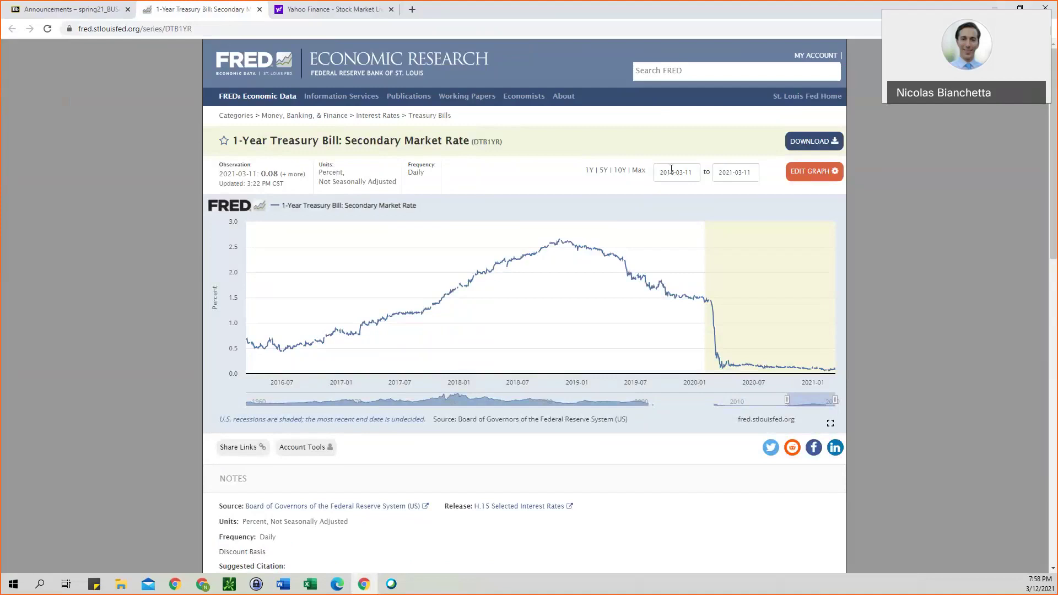
click(693, 172)
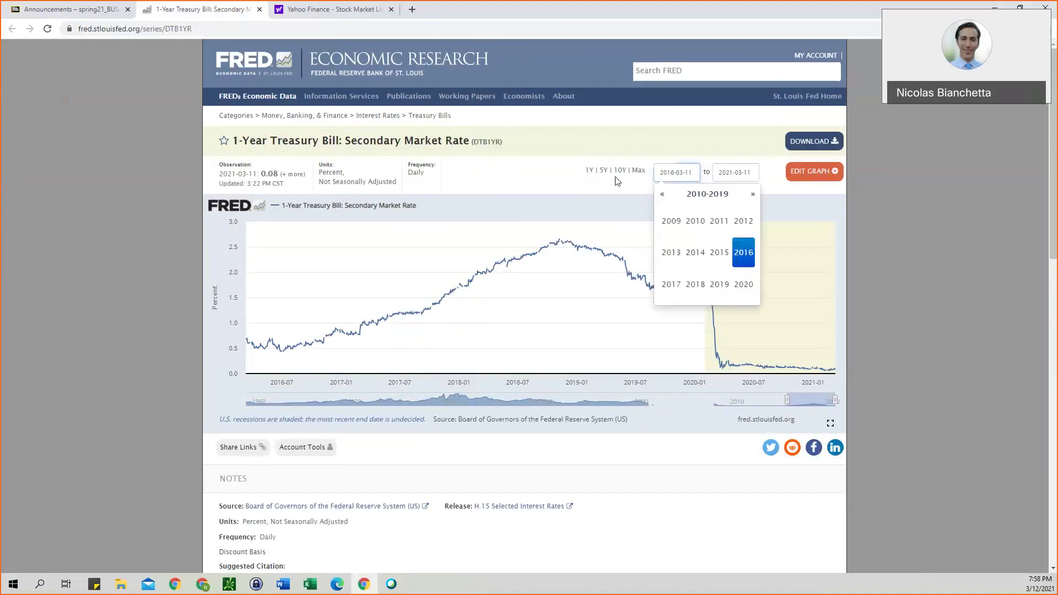
click(604, 173)
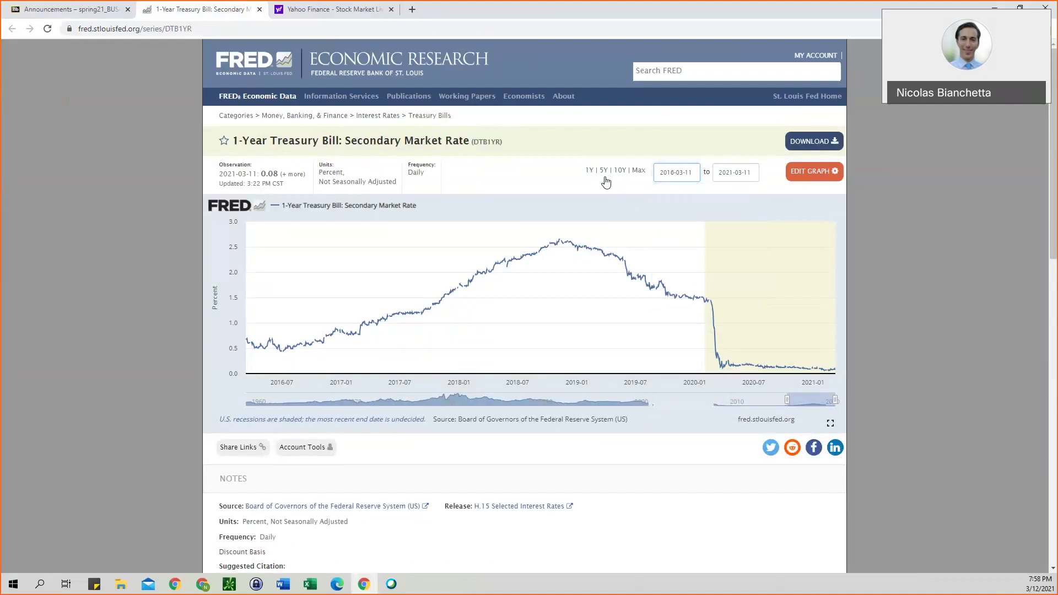
click(694, 172)
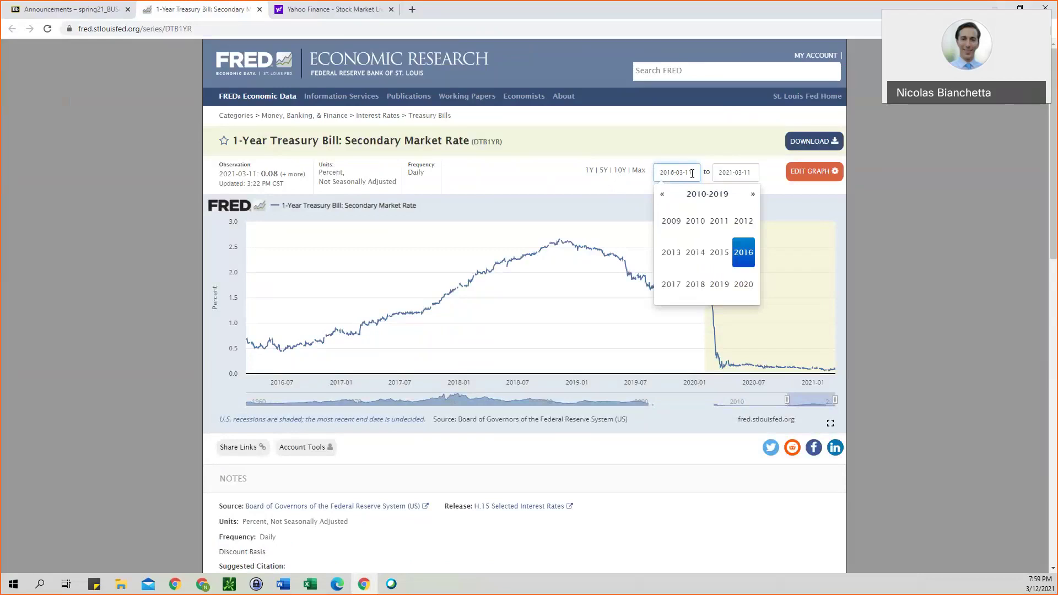
Retype the chart's start date as 2016-03-01
key(BackSpace)
key(BackSpace)
key(BackSpace)
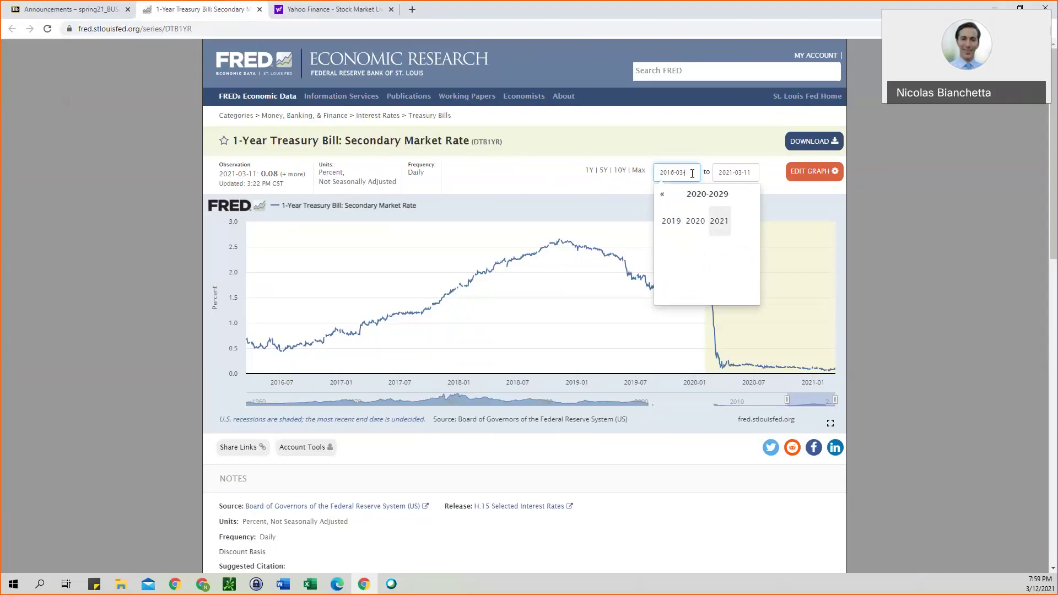
key(BackSpace)
text(2-0)
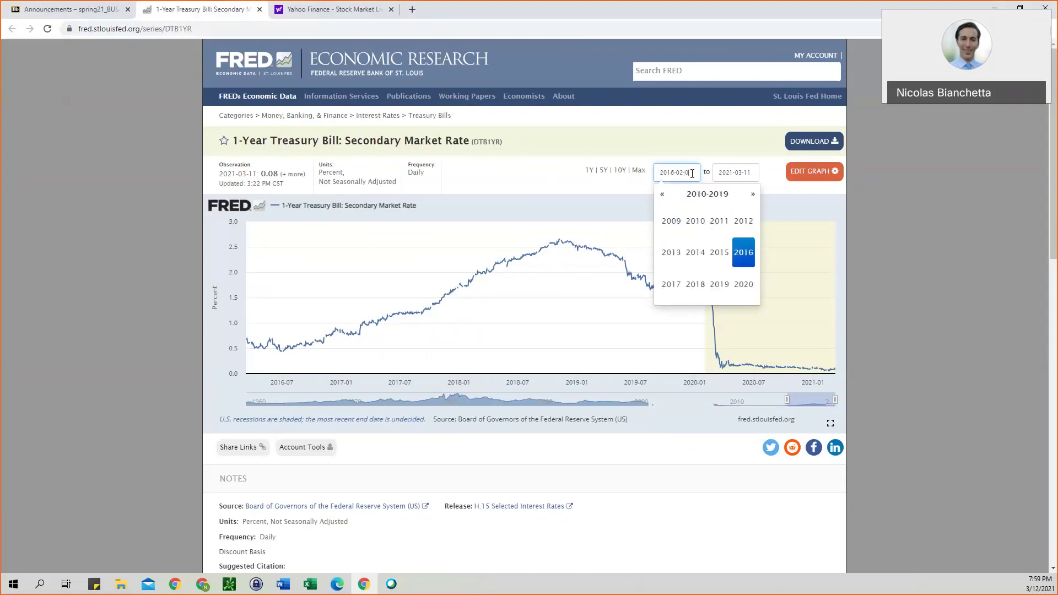
text(1)
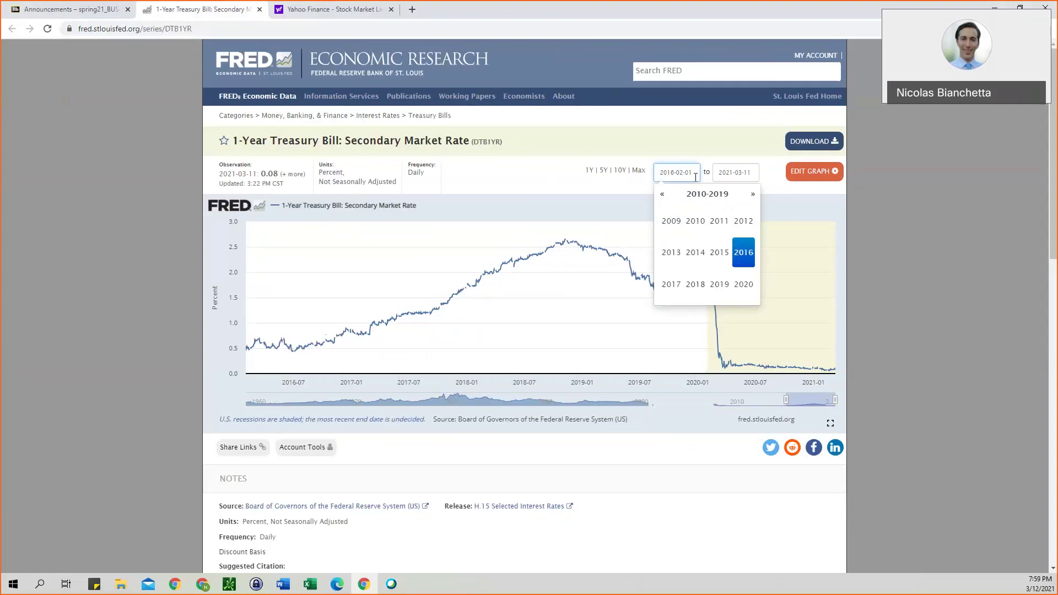
key(BackSpace)
key(BackSpace)
key(BackSpace)
key(BackSpace)
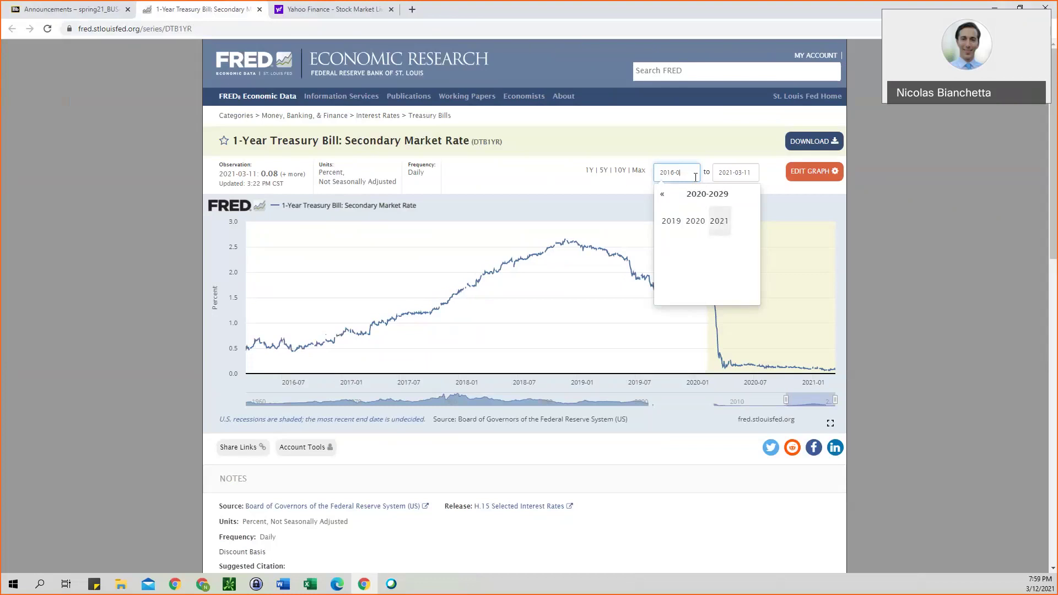
text(3-0)
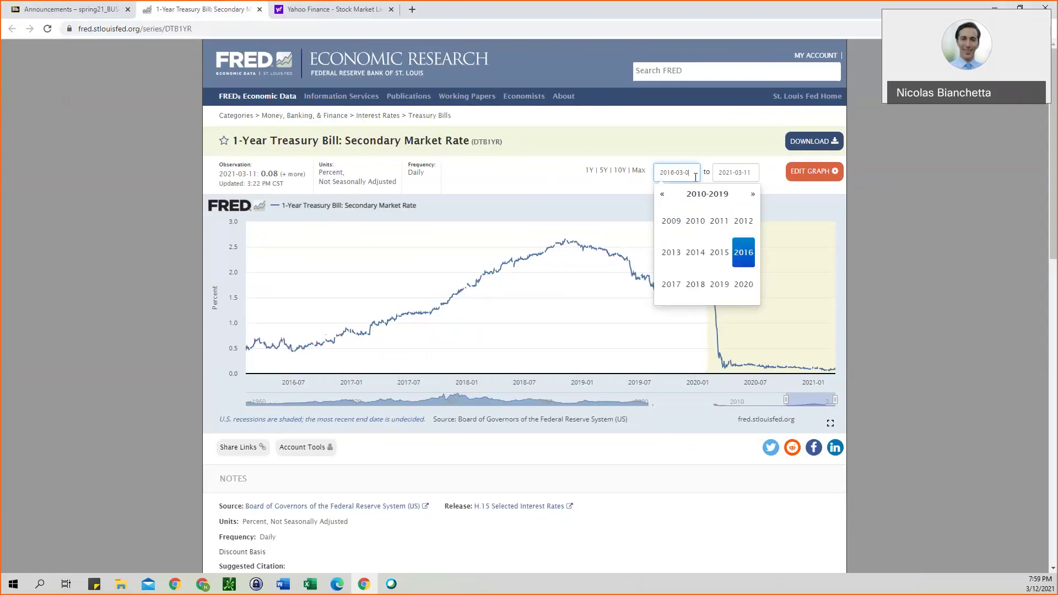
text(1)
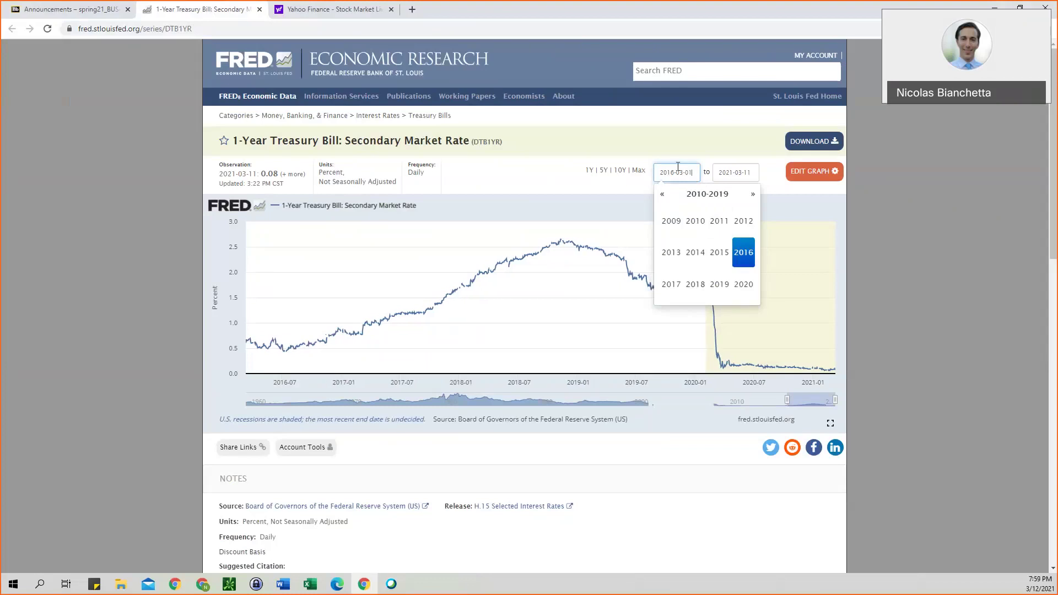
Change the end date from 2021-03-11 to 2021-02-01 and redraw the graph
click(751, 176)
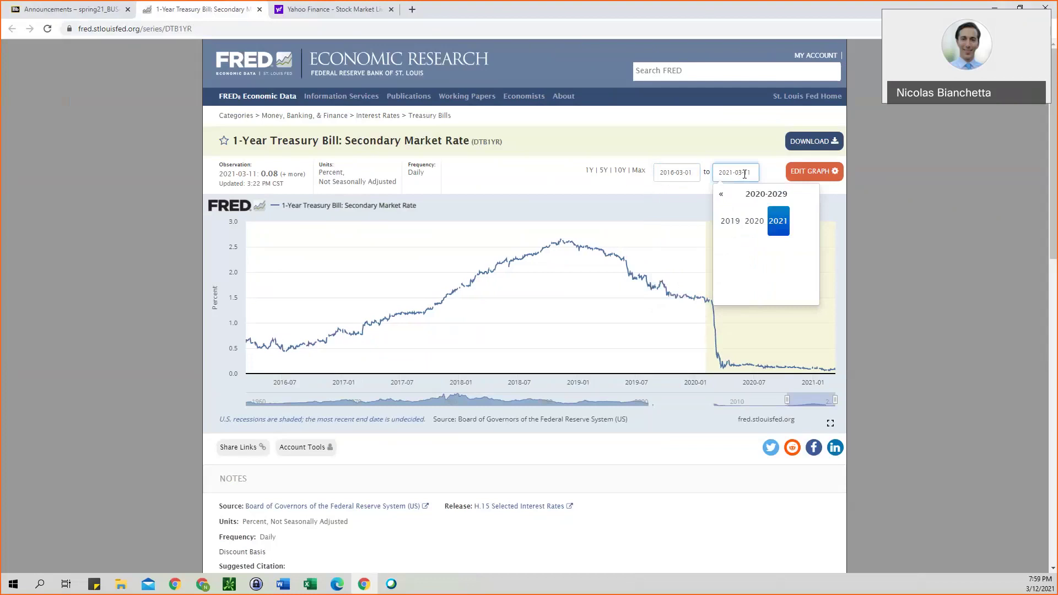
key(BackSpace)
key(BackSpace)
key(BackSpace)
text(2-01)
click(659, 188)
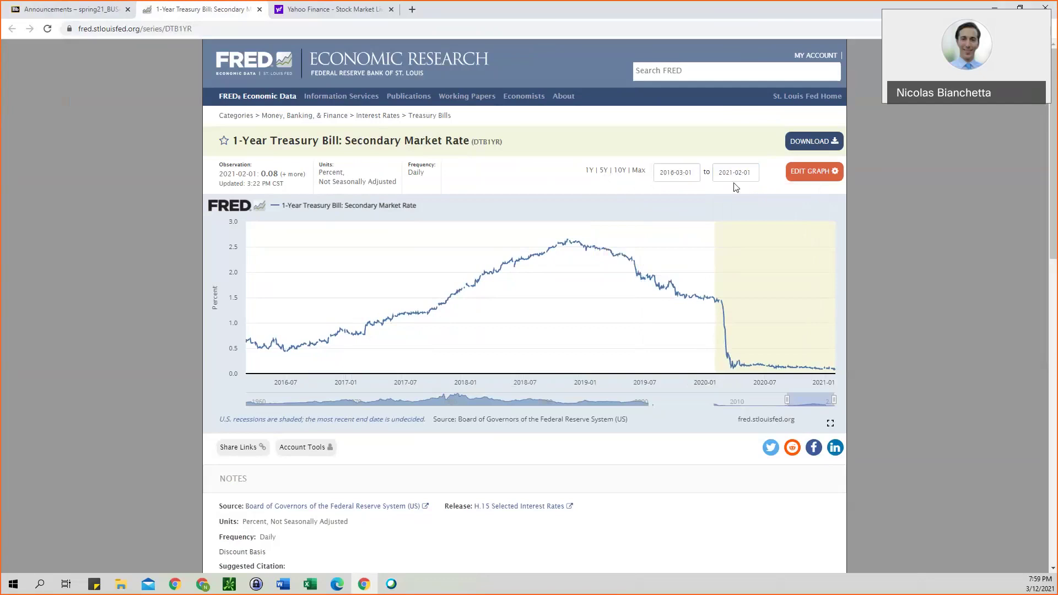
In Yahoo Finance, search for msft and open the Microsoft Corporation (MSFT) quote page
click(285, 12)
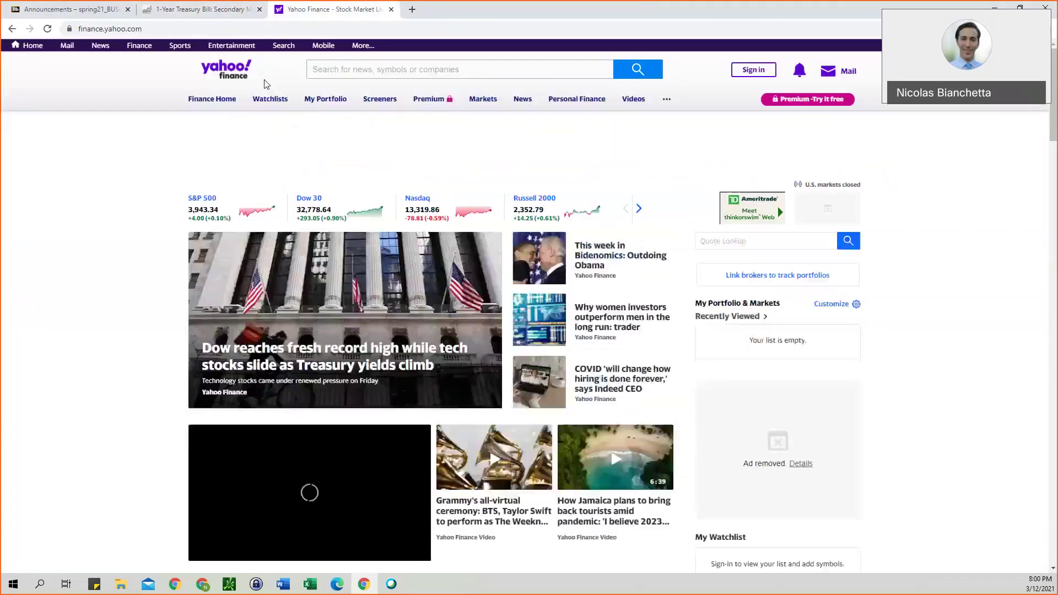
click(314, 69)
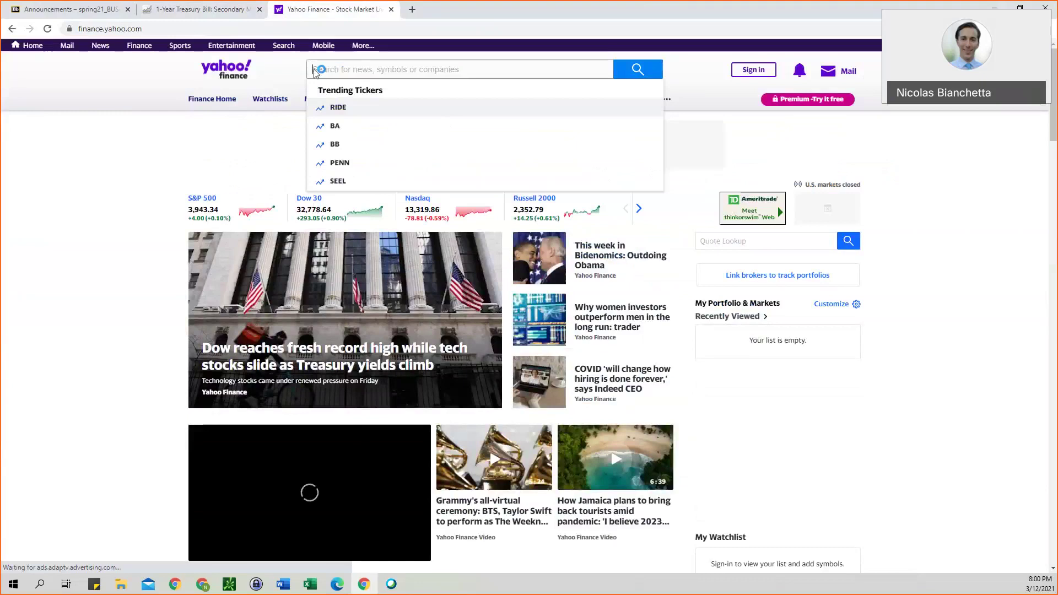
text(msft)
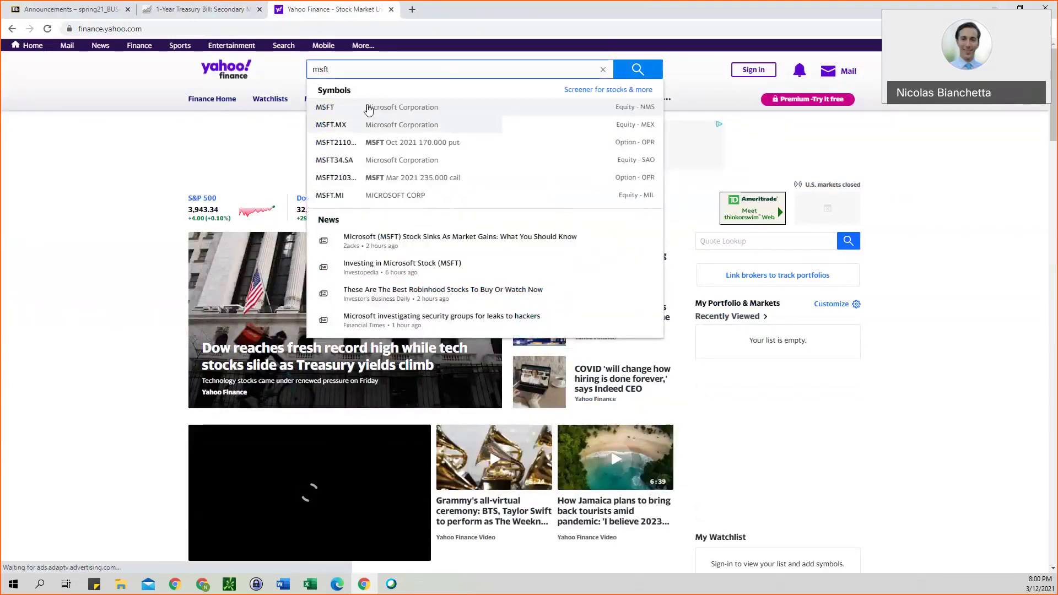
click(368, 111)
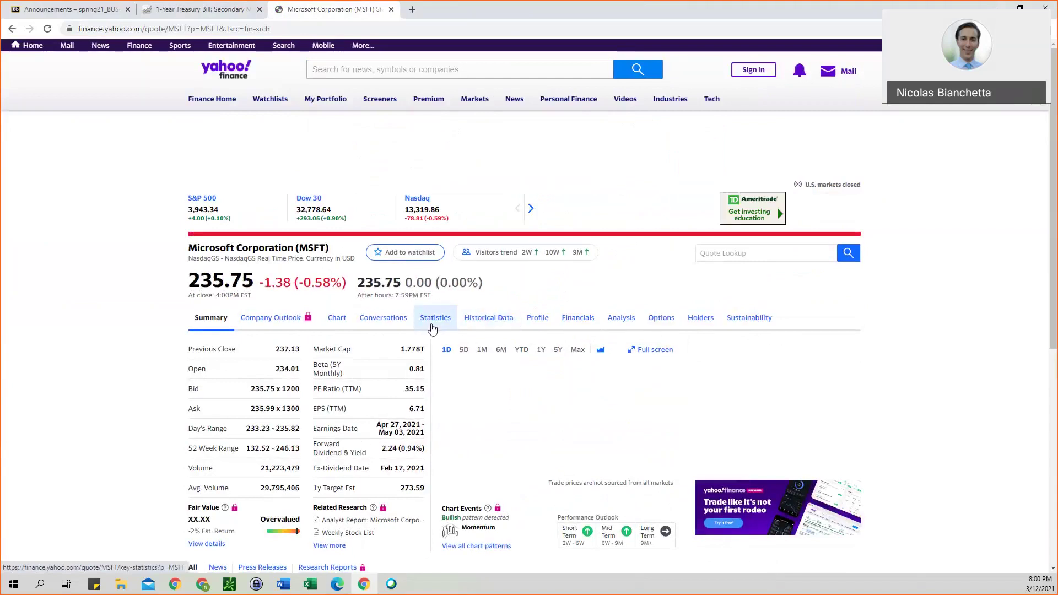
Open the MSFT Historical Data tab listing daily prices
click(478, 318)
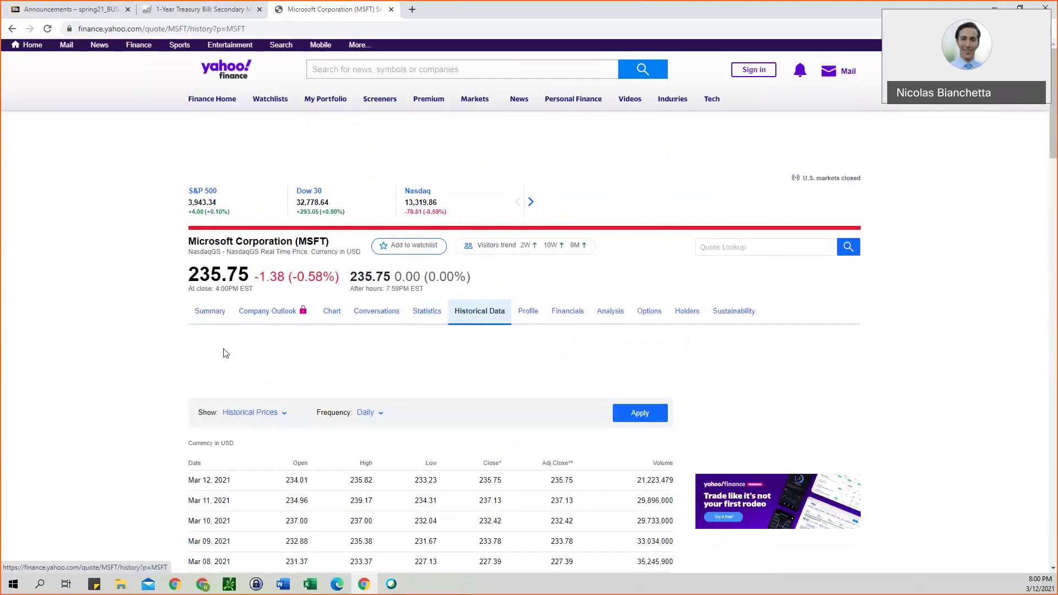
scroll(118, 371, down, 2)
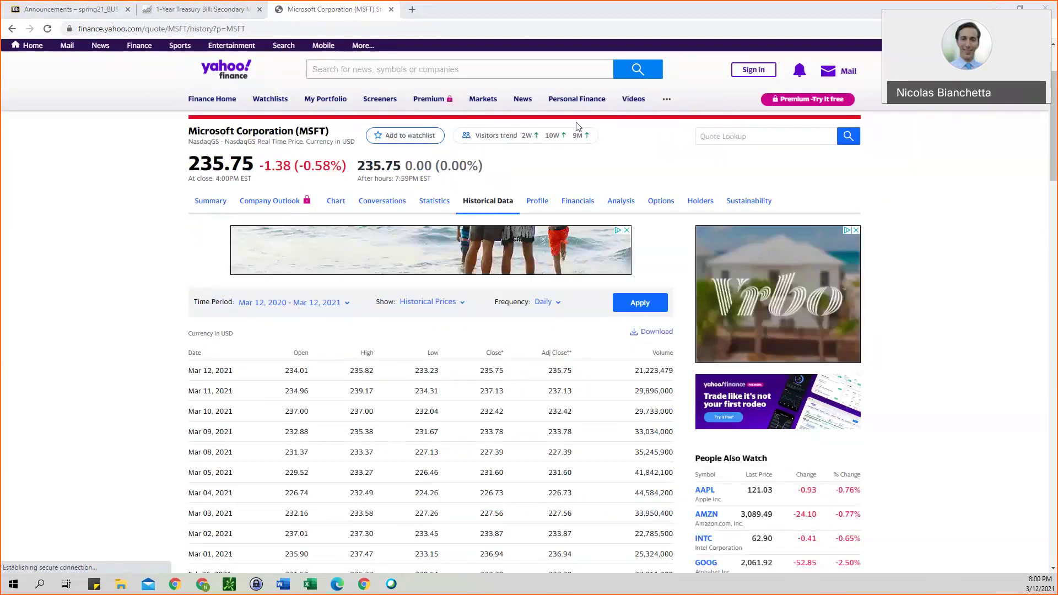
Preset the time period to 5Y, then enter start date 03/01/2016 and end date 02/01/2021
click(257, 303)
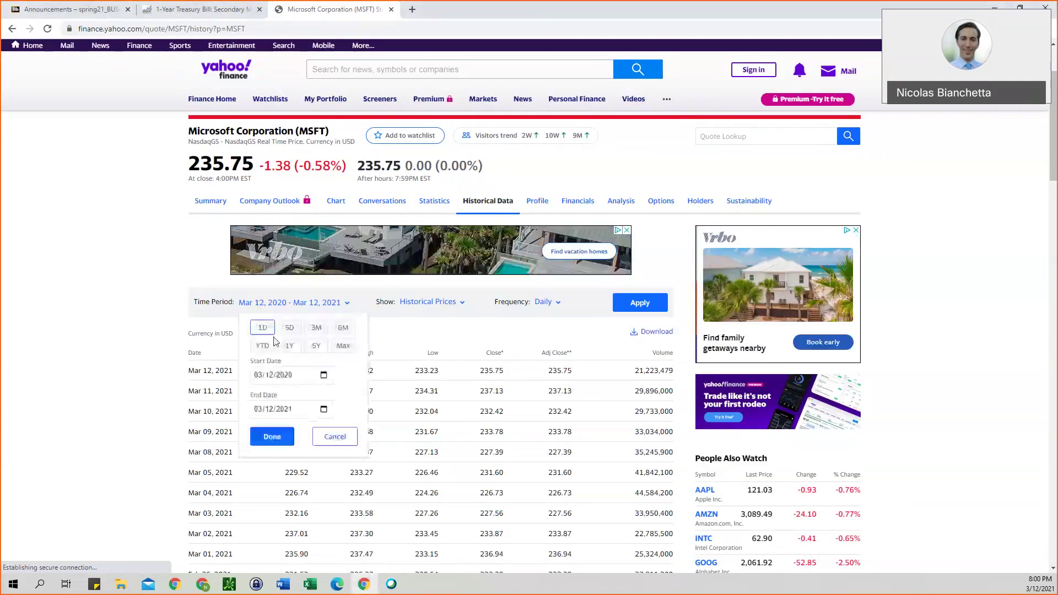
click(314, 348)
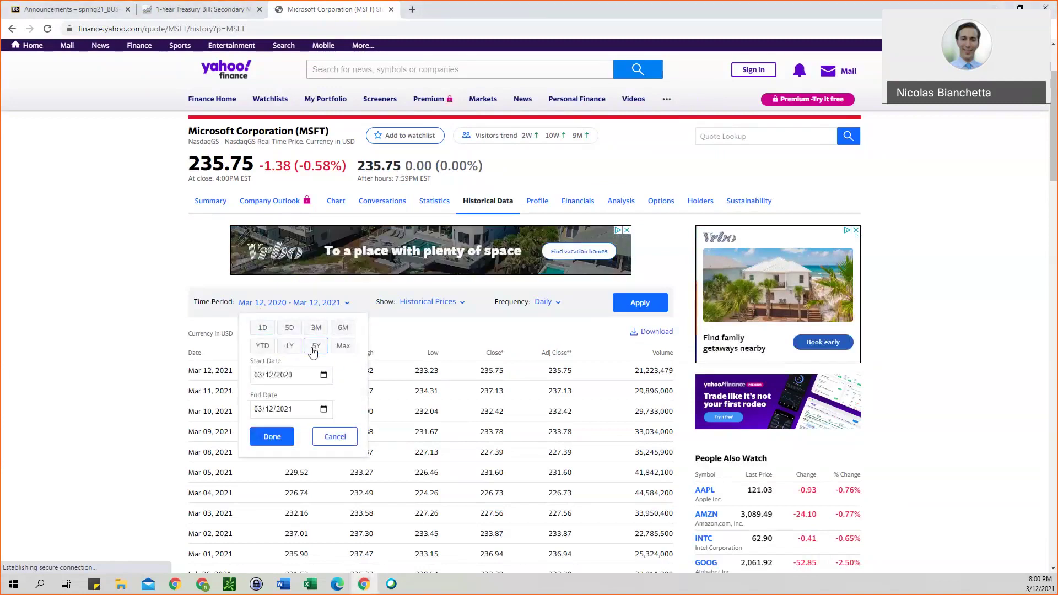
click(294, 381)
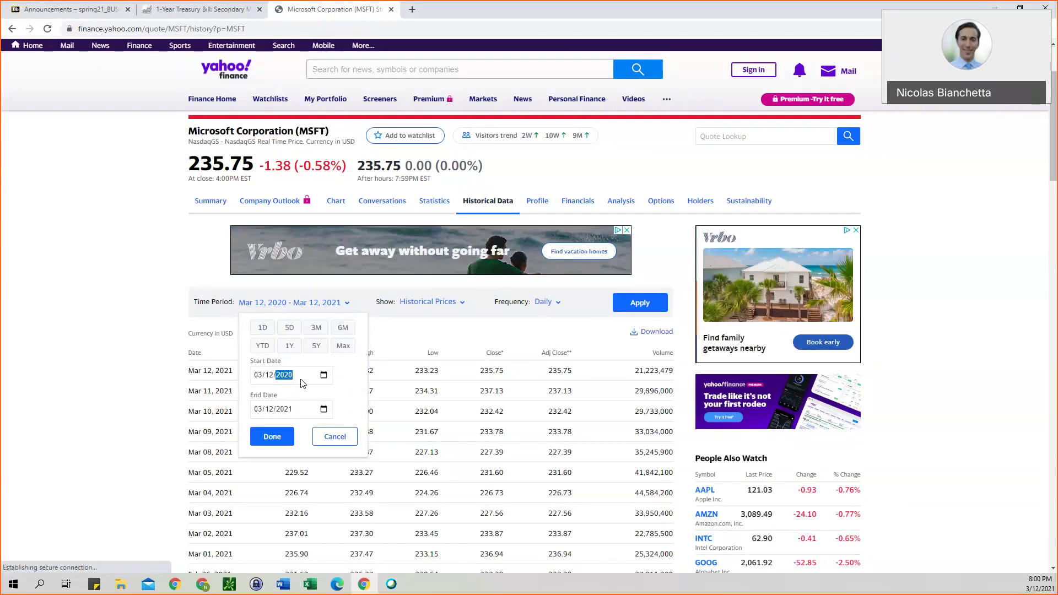
key(BackSpace)
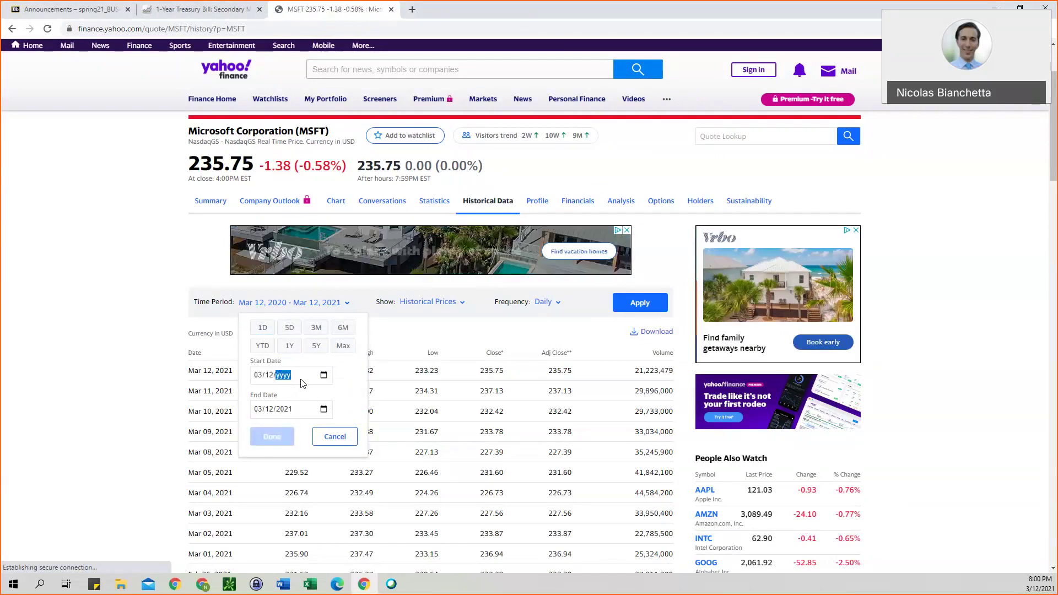
key(Left)
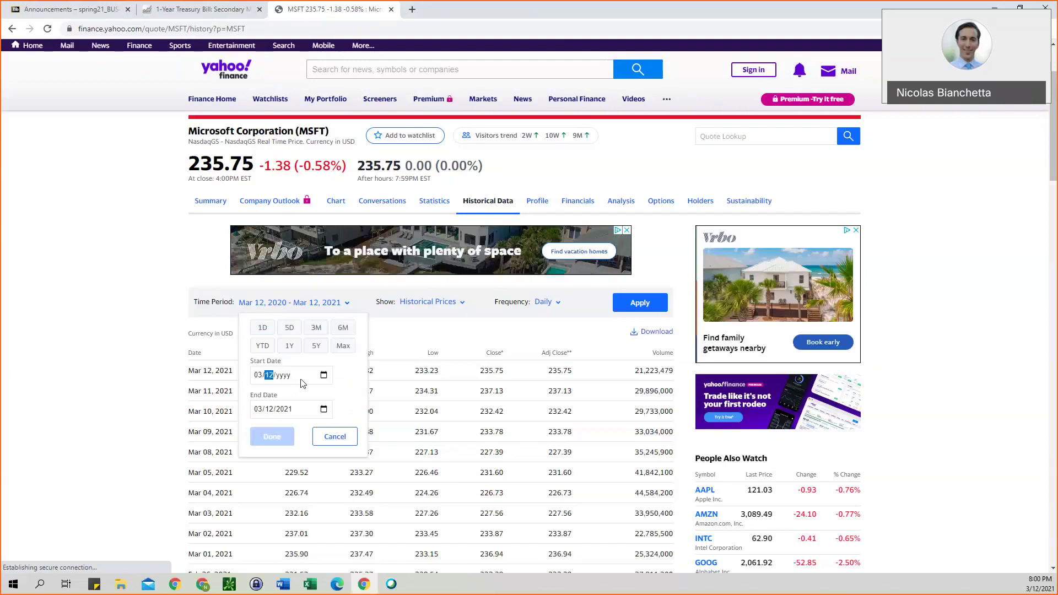
text(01/)
text(2)
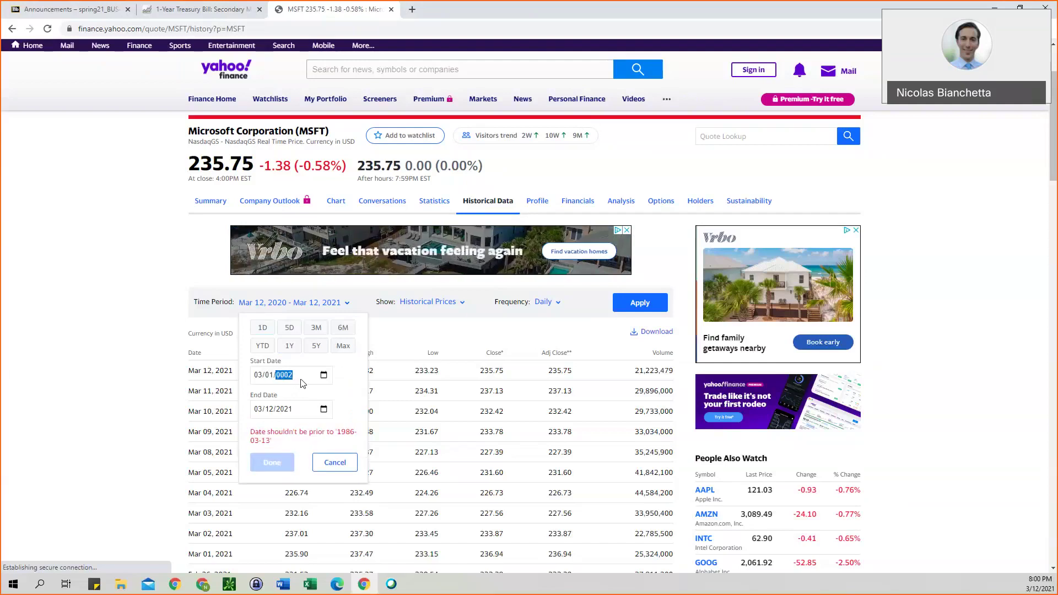
text(016)
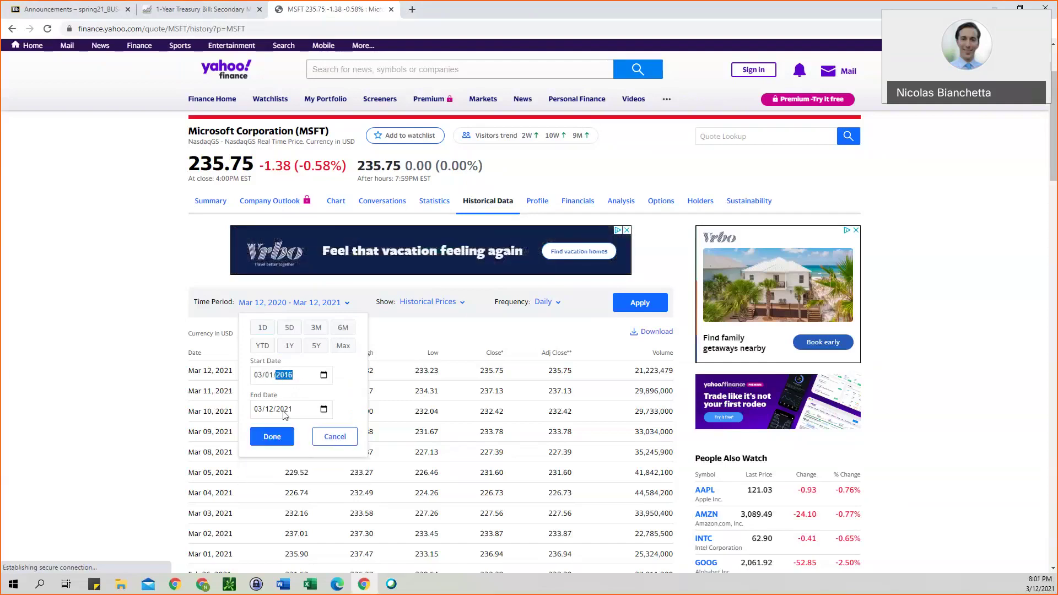
key(Tab)
text(02/)
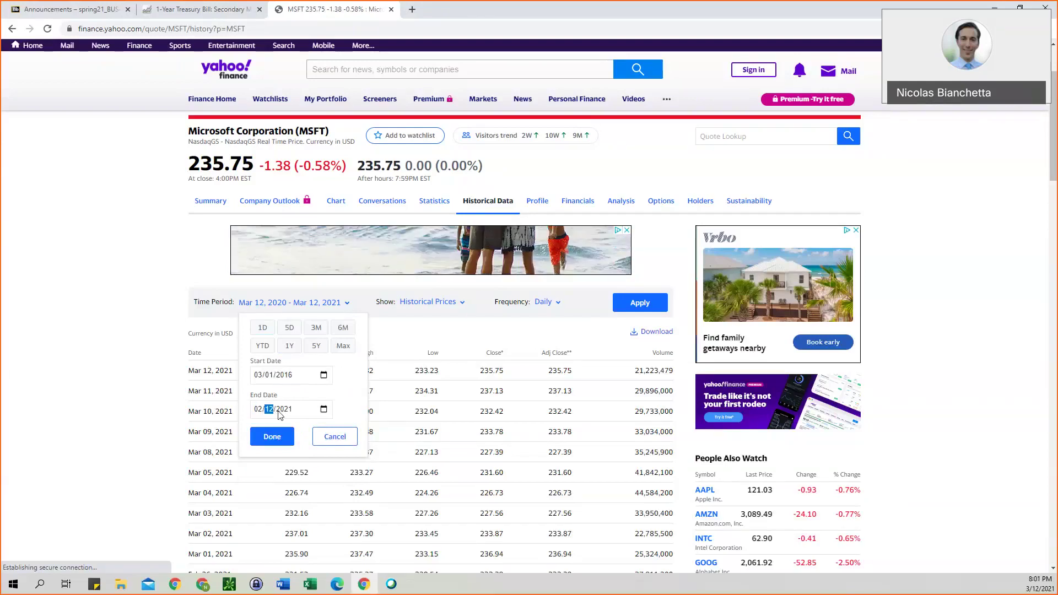
text(01)
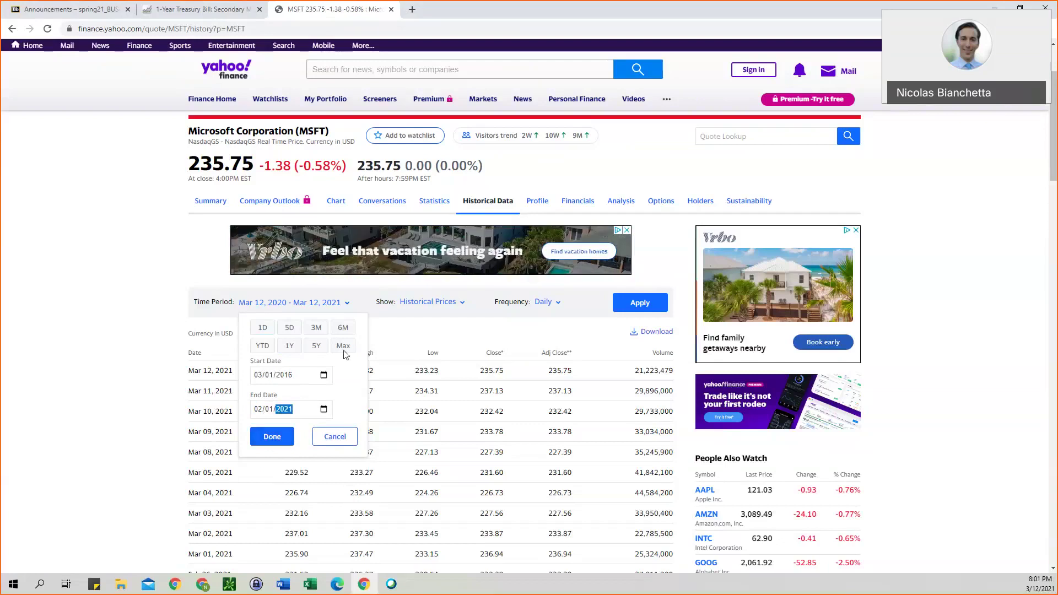
Apply the date range and switch the frequency from Daily to Monthly
click(283, 438)
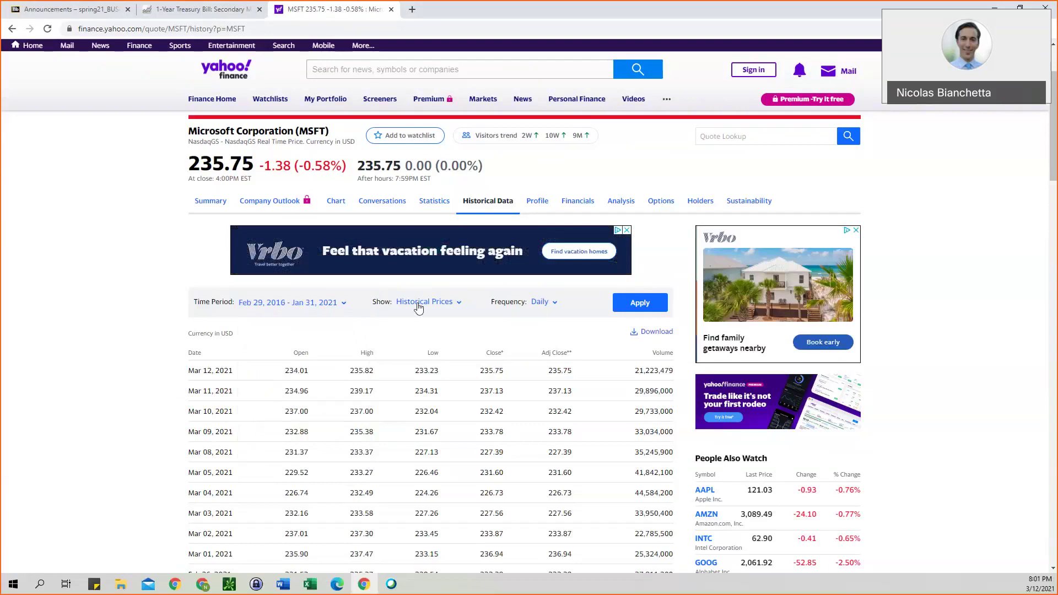
click(547, 308)
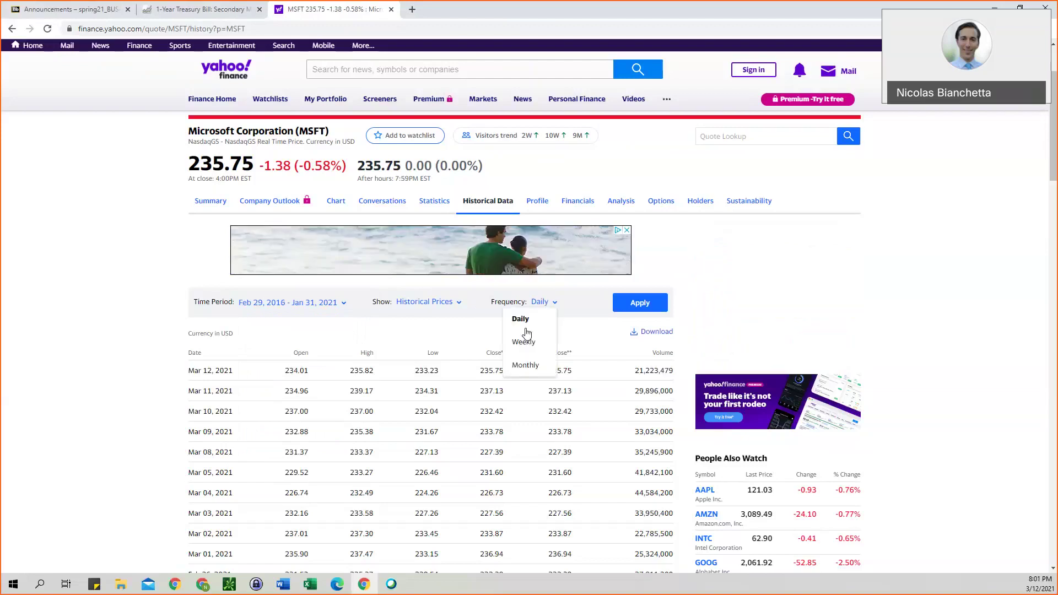
click(519, 364)
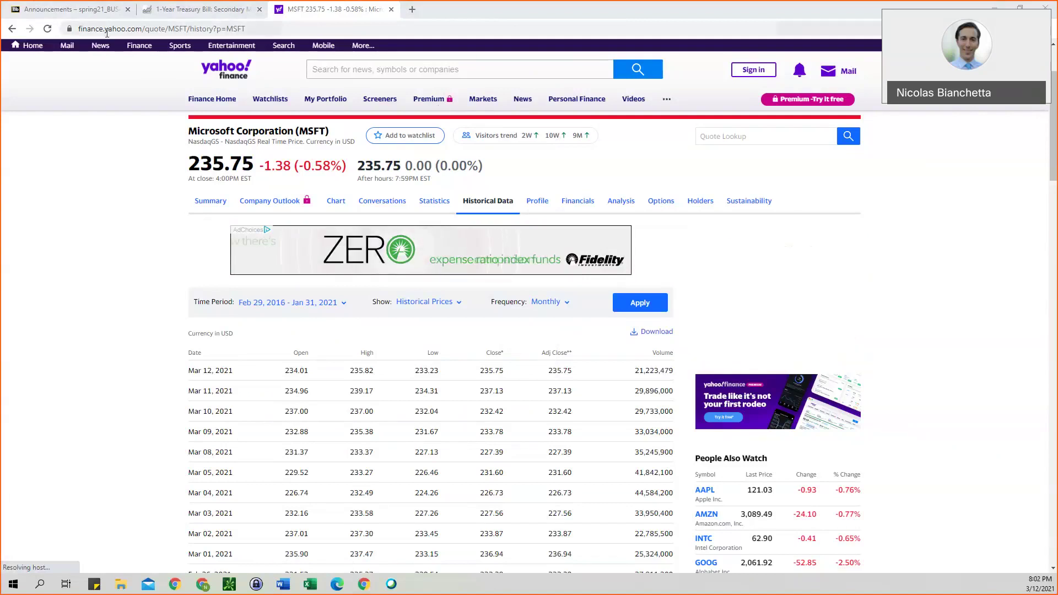
Go back to the Blackboard course Announcements tab
click(98, 17)
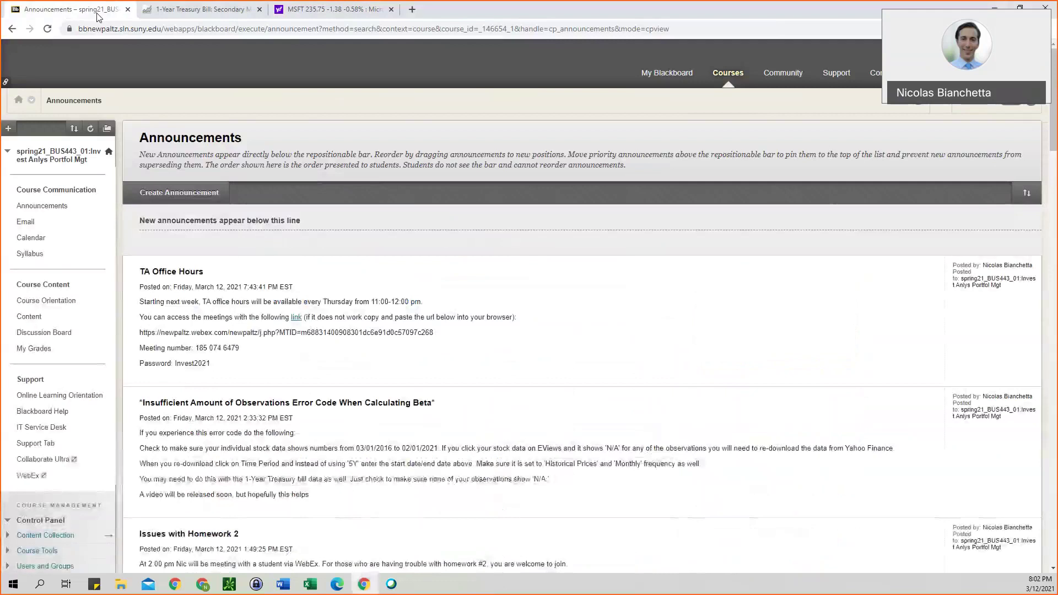